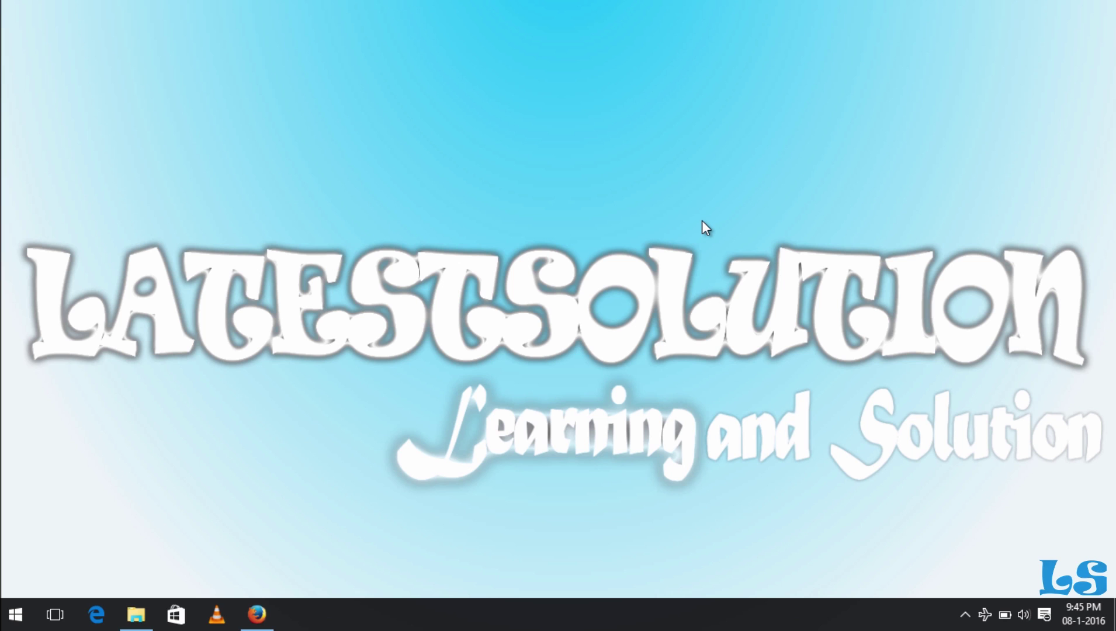
# - Open File Explorer at This PC and move its window to the upper left
pyautogui.press('super+e')
pyautogui.moveTo(748, 116)
pyautogui.mouseDown()
pyautogui.moveTo(630, 50)
pyautogui.moveTo(604, 57)
pyautogui.mouseUp()
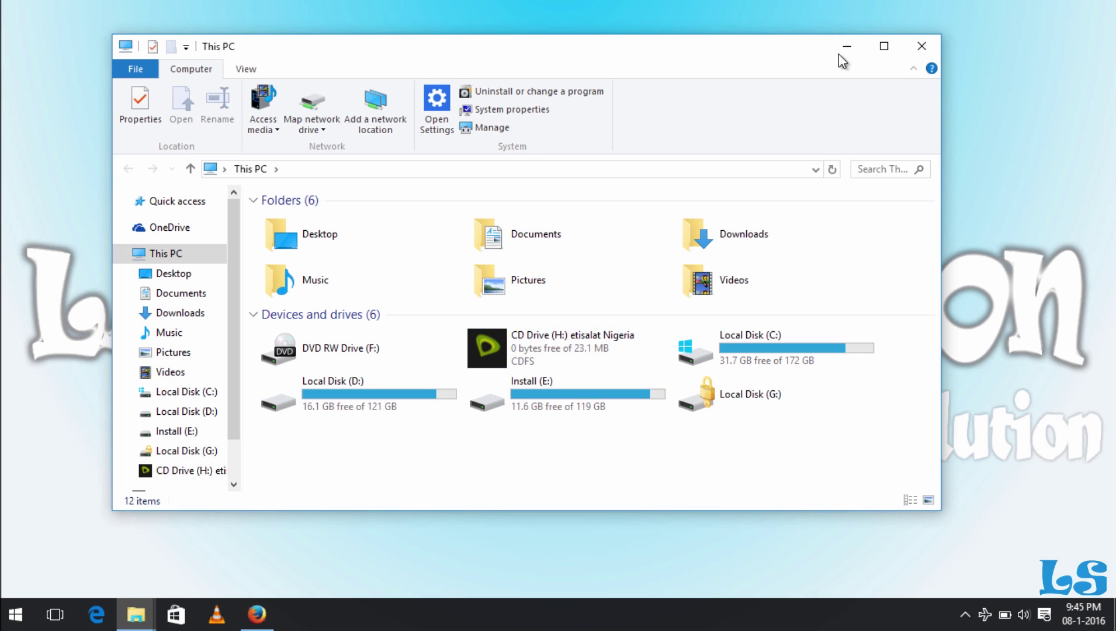
# - Maximize This PC and launch the CD Drive (H:) etisalat Nigeria to start InstallShield setup
pyautogui.click(885, 51)
pyautogui.click(422, 308)
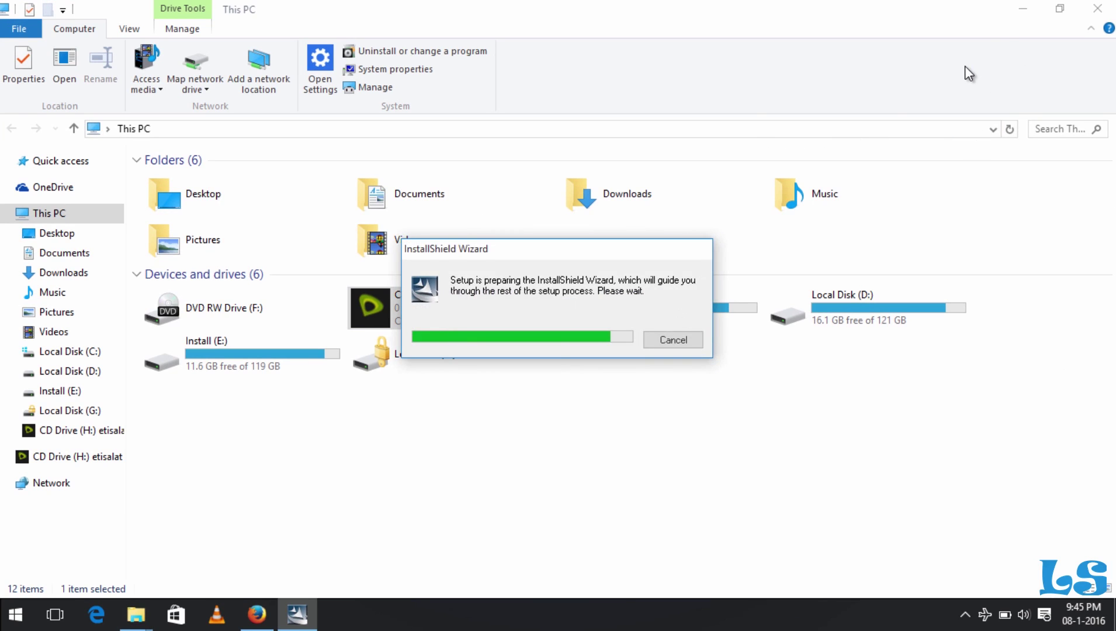
# - Install etisalat Nigeria at the default location and finish the InstallShield Wizard
pyautogui.click(1026, 8)
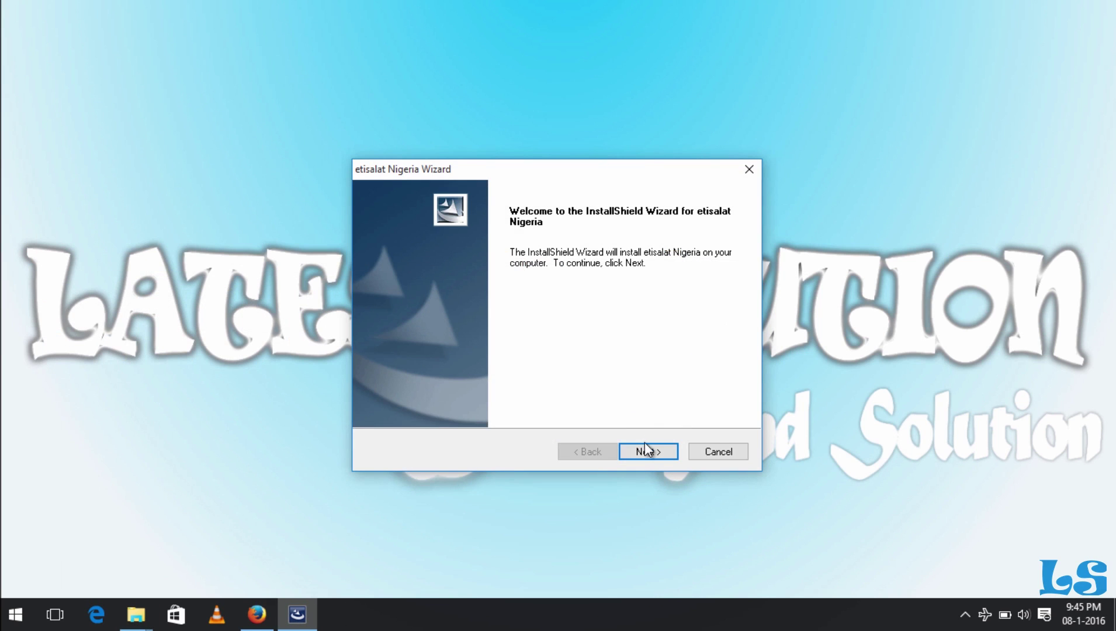
pyautogui.click(644, 445)
pyautogui.click(643, 453)
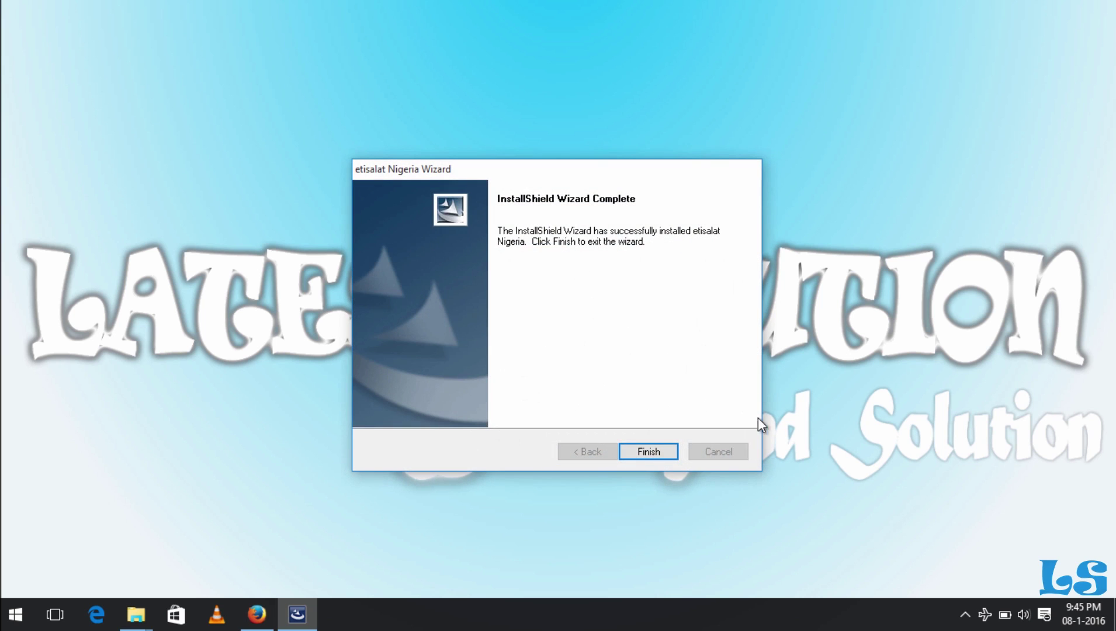
pyautogui.click(637, 449)
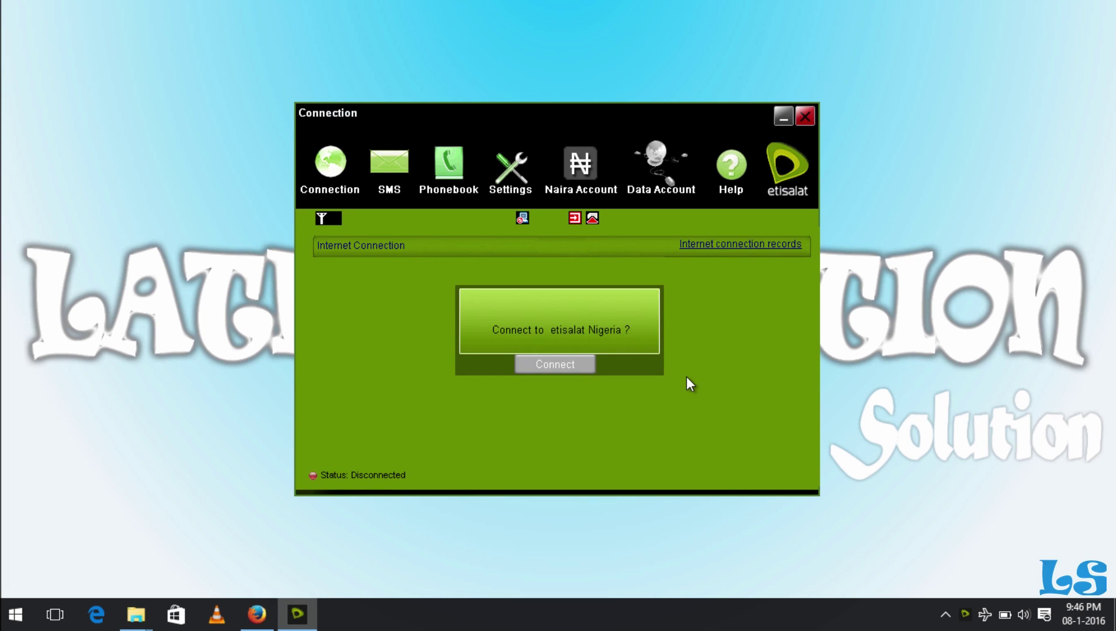
# - Focus the empty Unlock Code field in the Unlock Data Card prompt
pyautogui.click(555, 300)
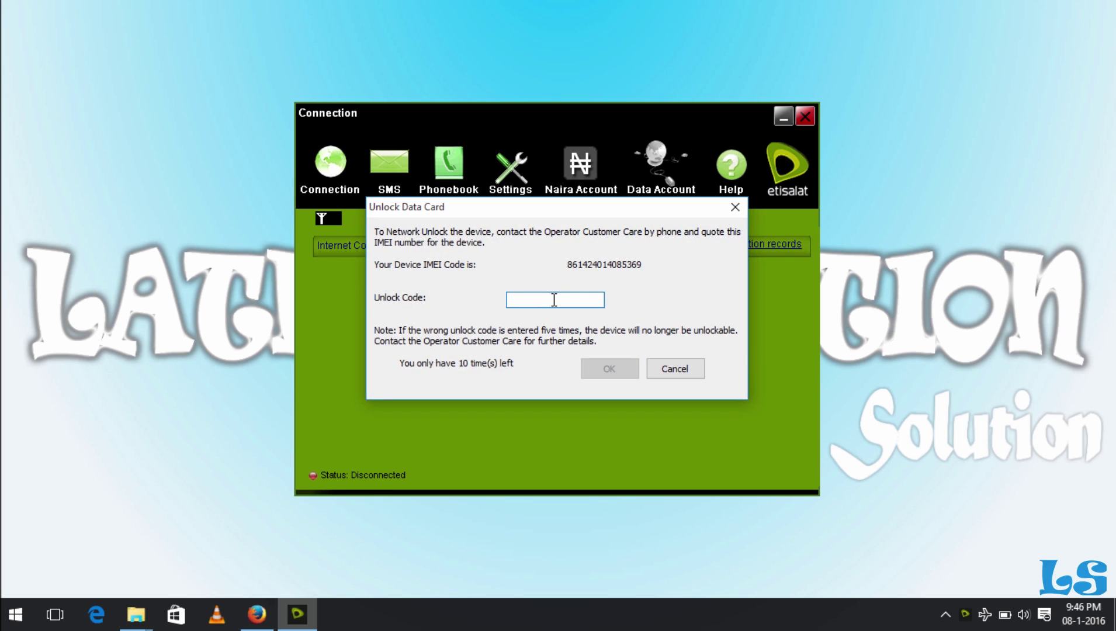
# - Browse File Explorer to D:\BackUp\Downloads\Compressed\Unlocker
pyautogui.press('super+e')
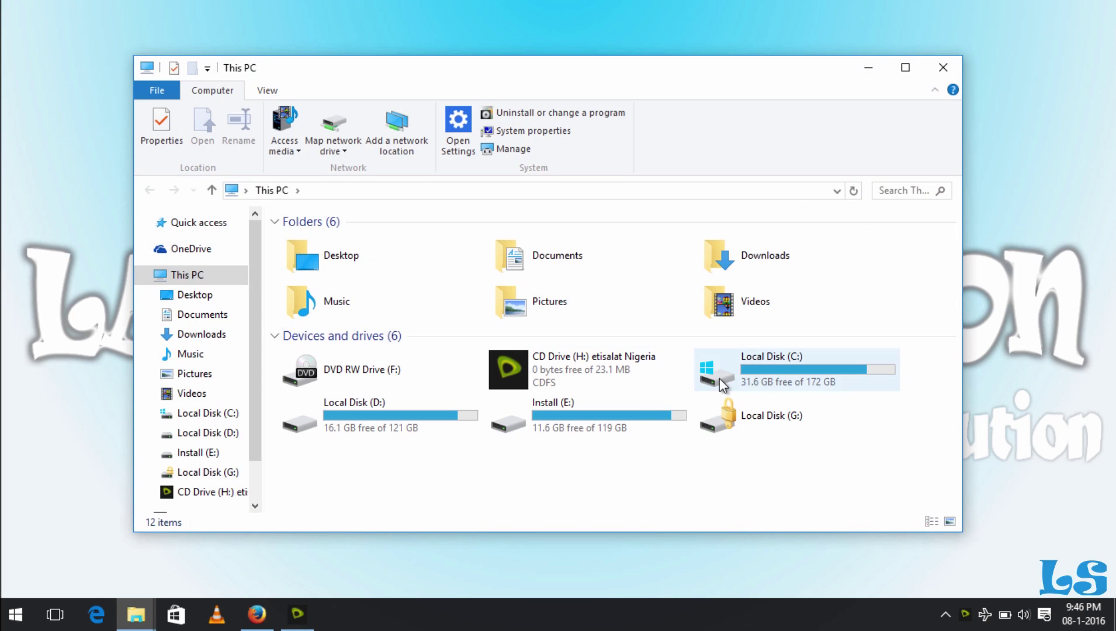
pyautogui.doubleClick(428, 413)
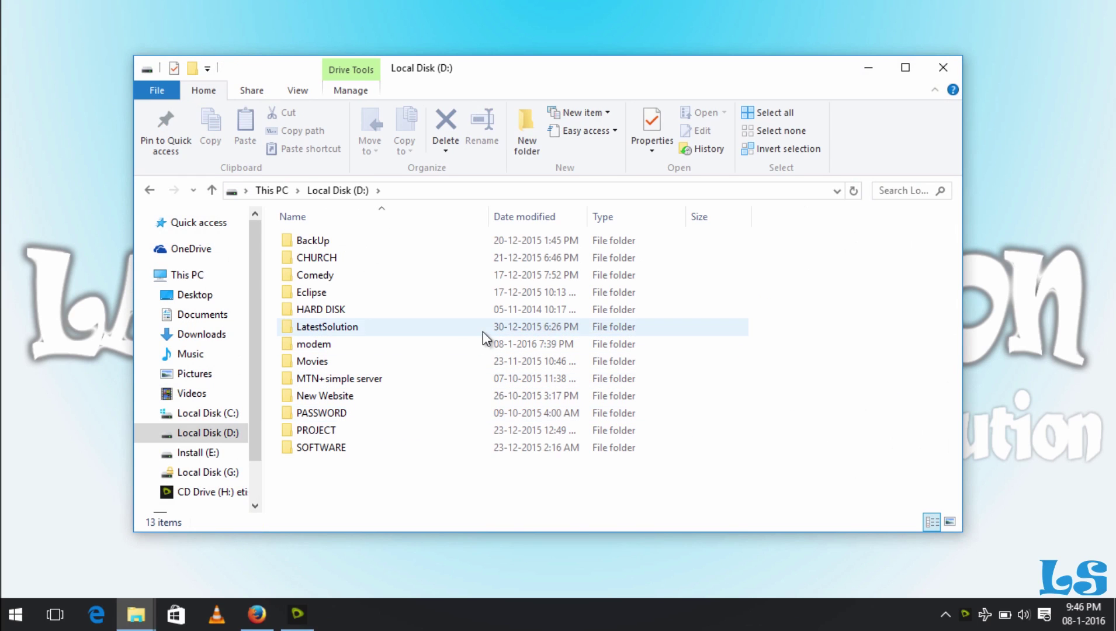
pyautogui.doubleClick(330, 243)
pyautogui.doubleClick(329, 291)
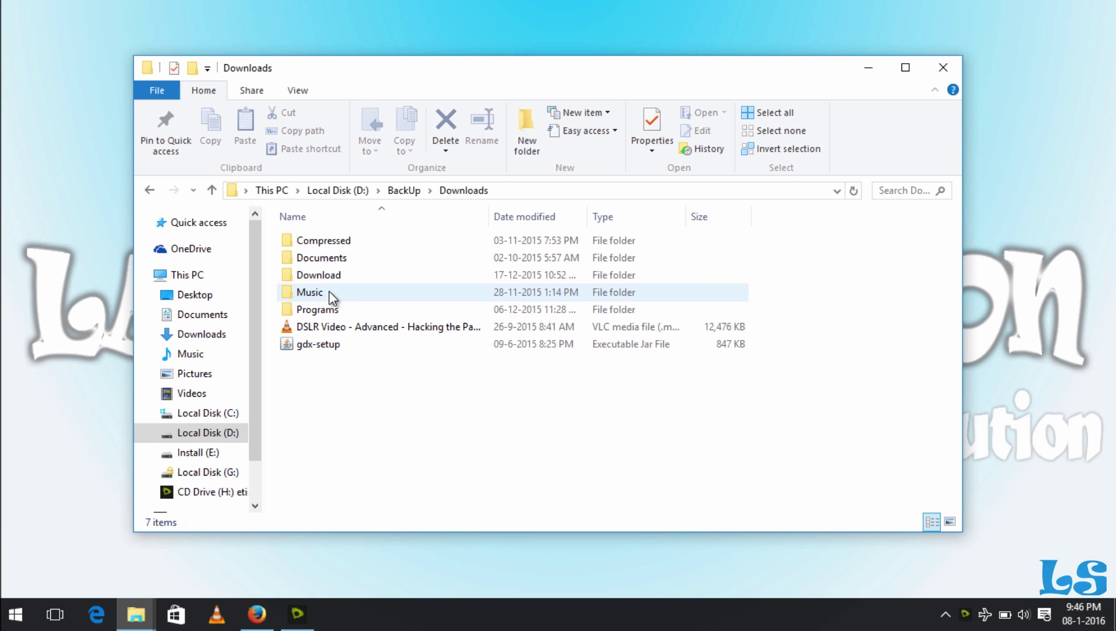
pyautogui.doubleClick(325, 244)
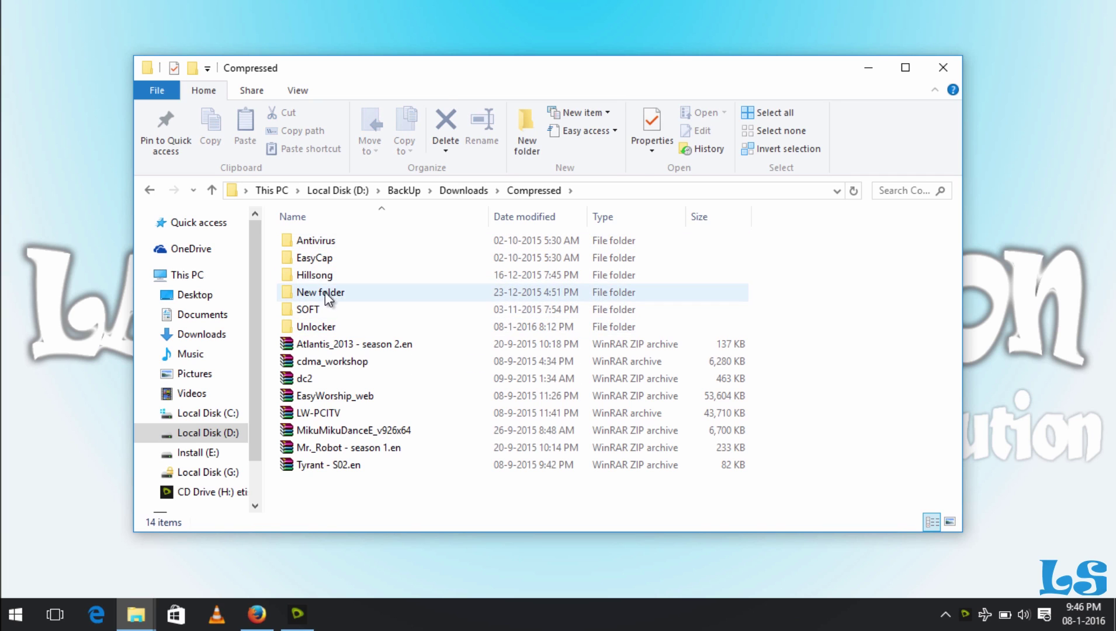
pyautogui.doubleClick(314, 326)
# - Run dccrap as administrator to launch DC-Unlocker 2 Client
pyautogui.click(317, 276)
pyautogui.rightClick(318, 276)
pyautogui.click(388, 218)
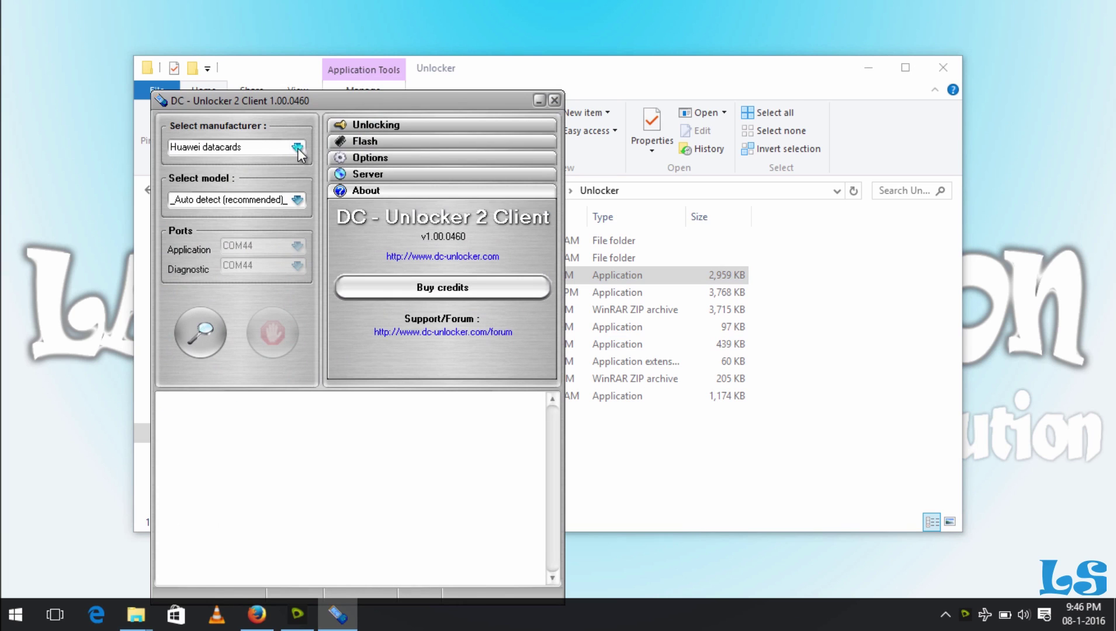
# - Select ZTE datacards as manufacturer and detect the MF631 modem to unlock it
pyautogui.moveTo(350, 98); pyautogui.dragTo(438, 77)
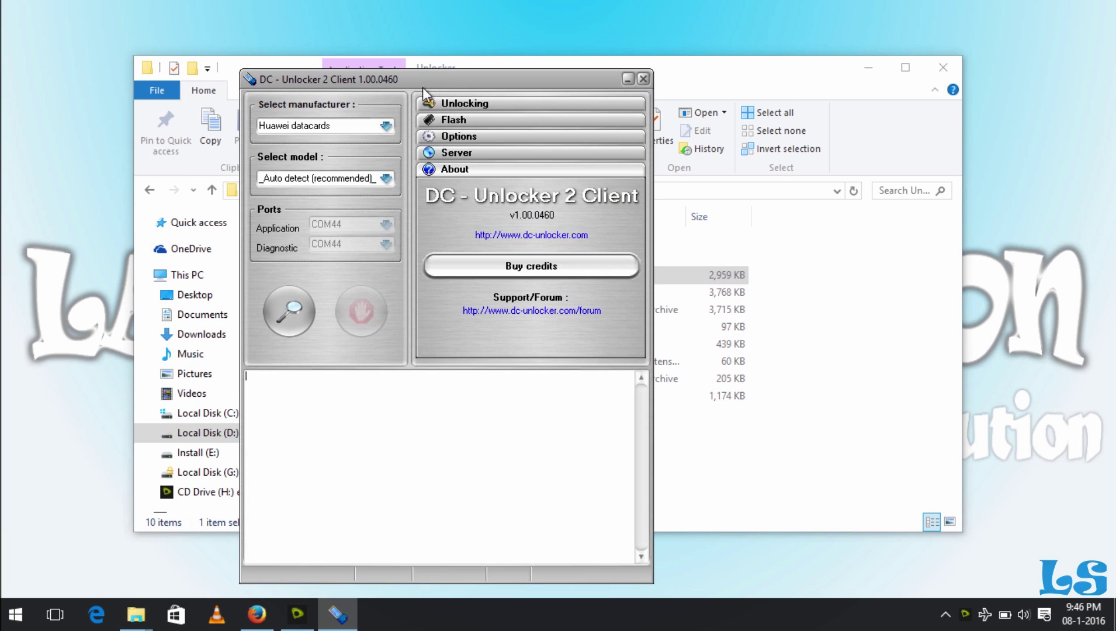
pyautogui.click(388, 125)
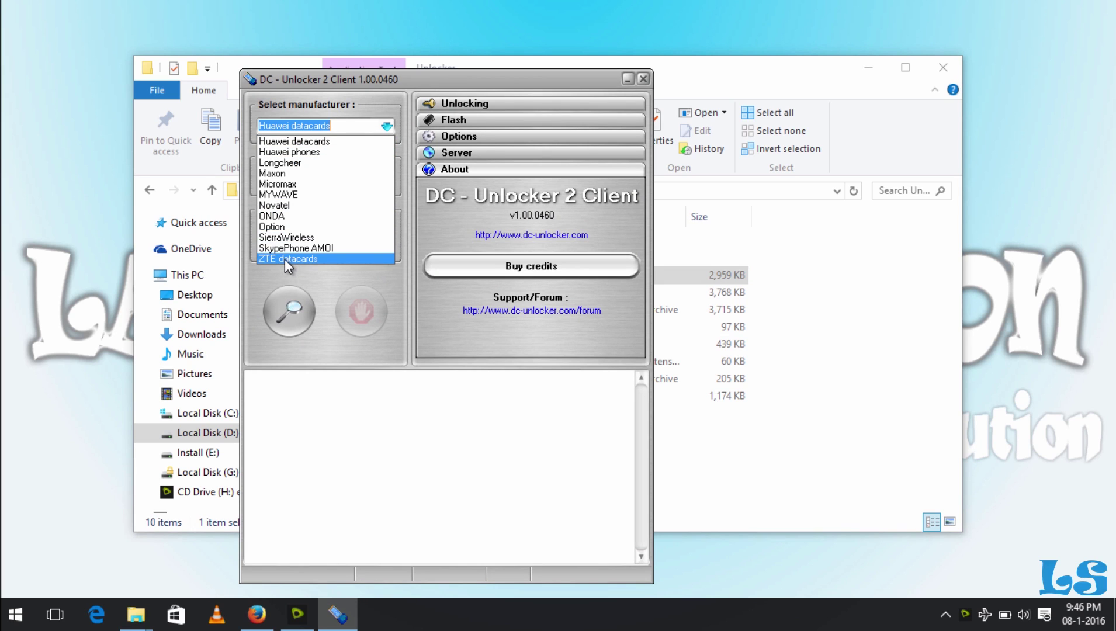
pyautogui.click(284, 259)
pyautogui.click(280, 314)
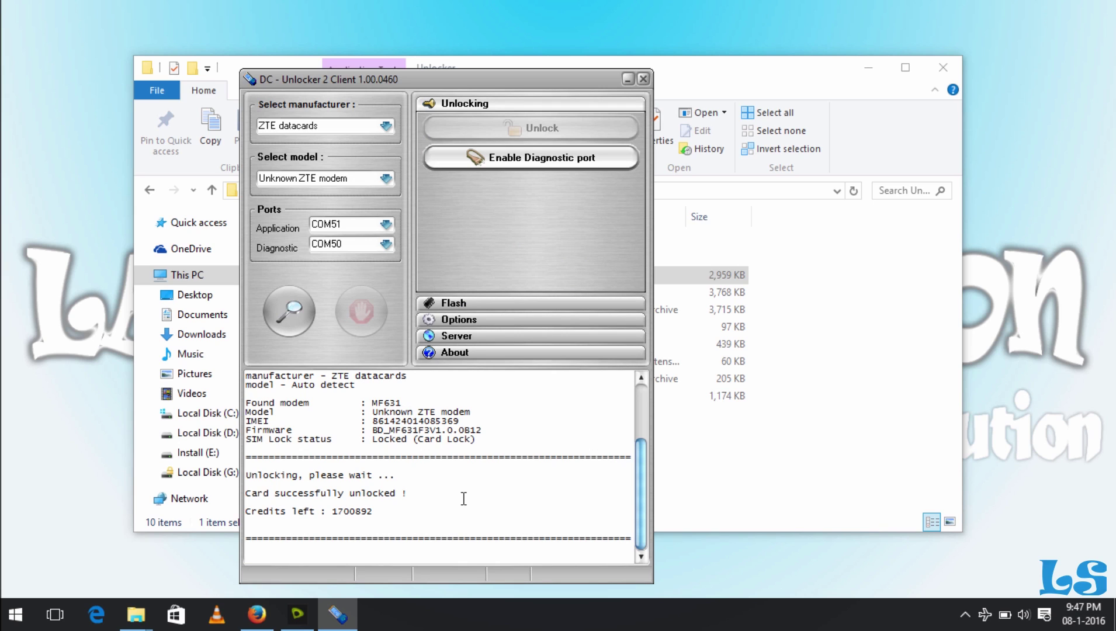
# - Close DC-Unlocker and minimize Explorer to reveal the etisalat Connection screen
pyautogui.click(644, 78)
pyautogui.click(870, 69)
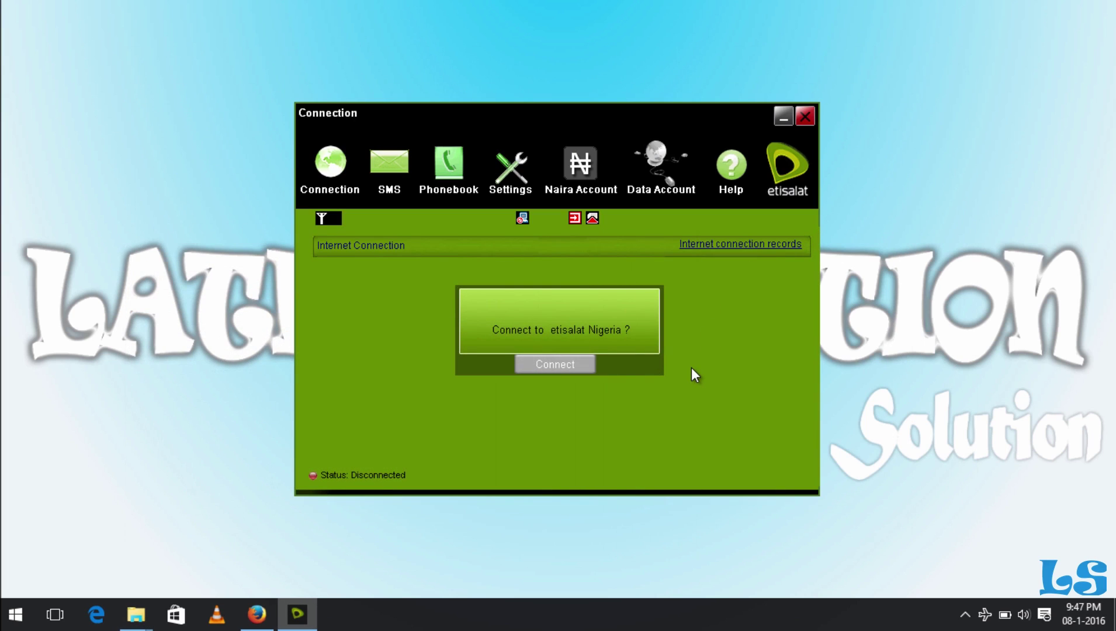